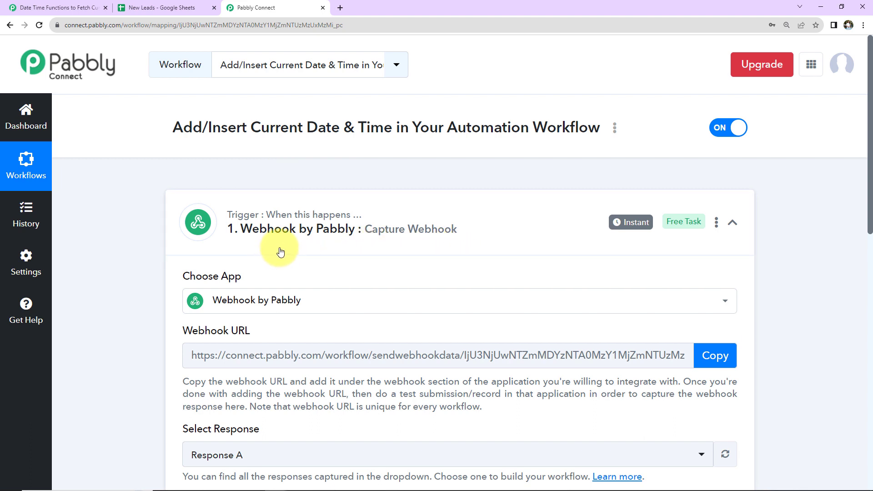
Expand the webhook's captured response to show the First Name, Last Name, Email and Mobile No values
{"action": "scroll", "coordinate": [478, 264], "scroll_direction": "down", "scroll_amount": 7}
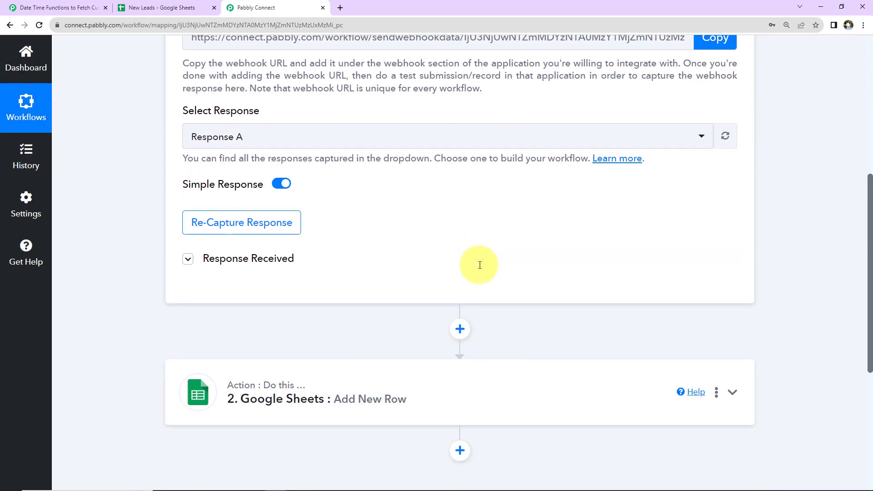
{"action": "left_click", "coordinate": [268, 261]}
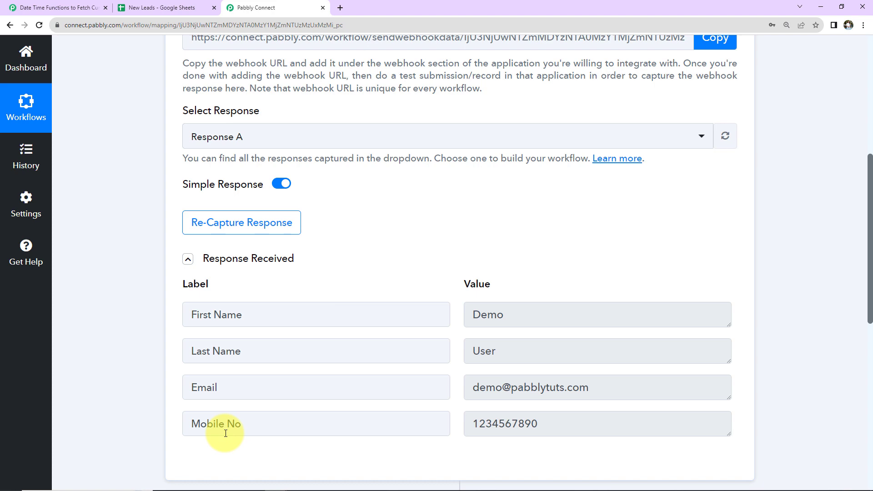
{"action": "left_click", "coordinate": [75, 9]}
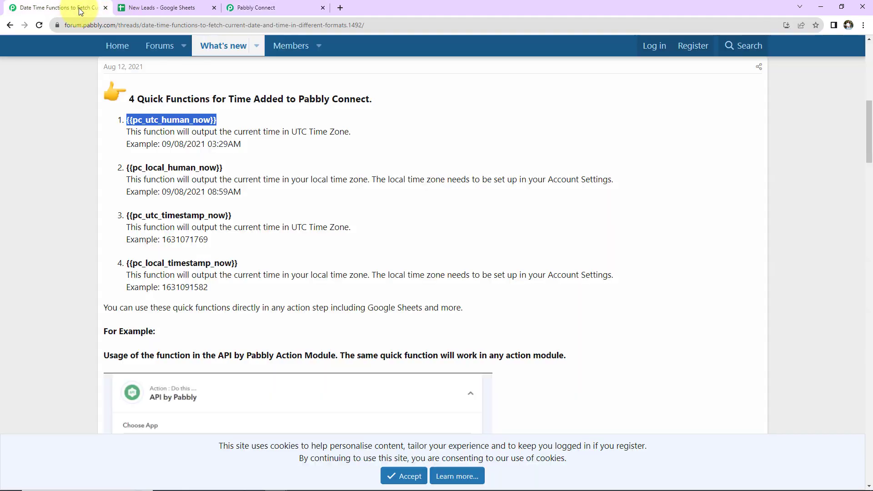
{"action": "left_click", "coordinate": [453, 133]}
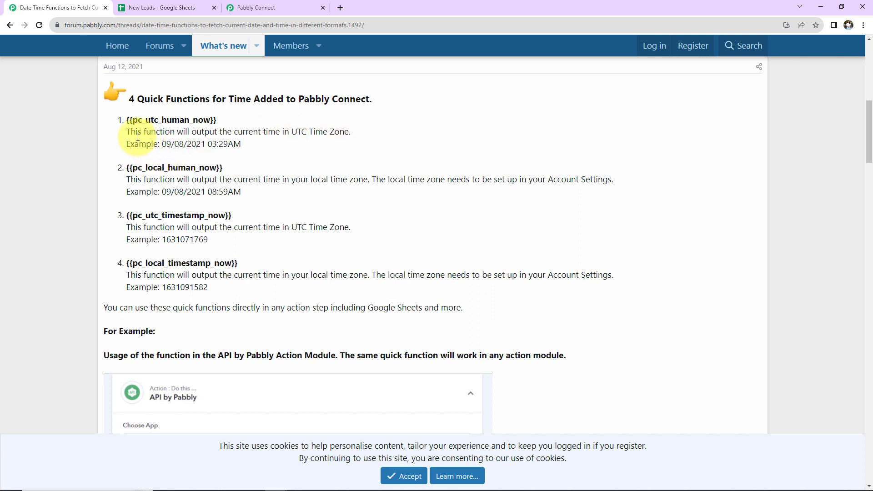
{"action": "left_click_drag", "start_coordinate": [163, 143], "coordinate": [241, 148]}
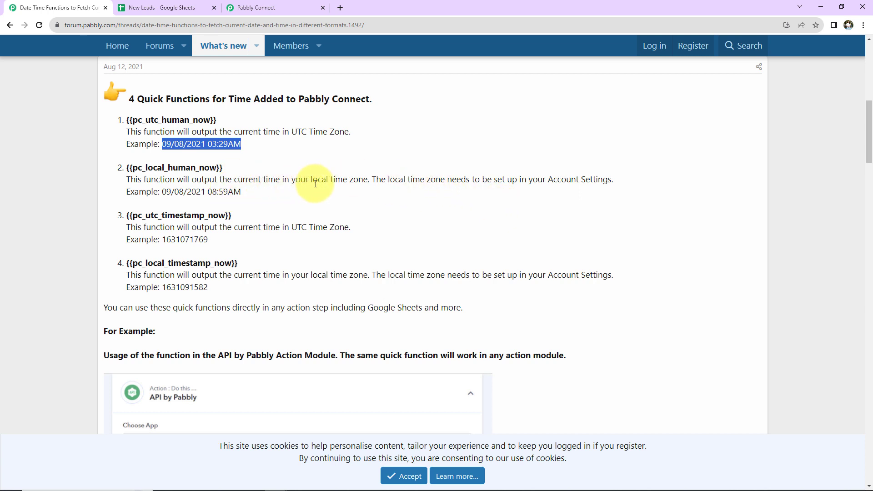
{"action": "left_click_drag", "start_coordinate": [160, 192], "coordinate": [255, 191]}
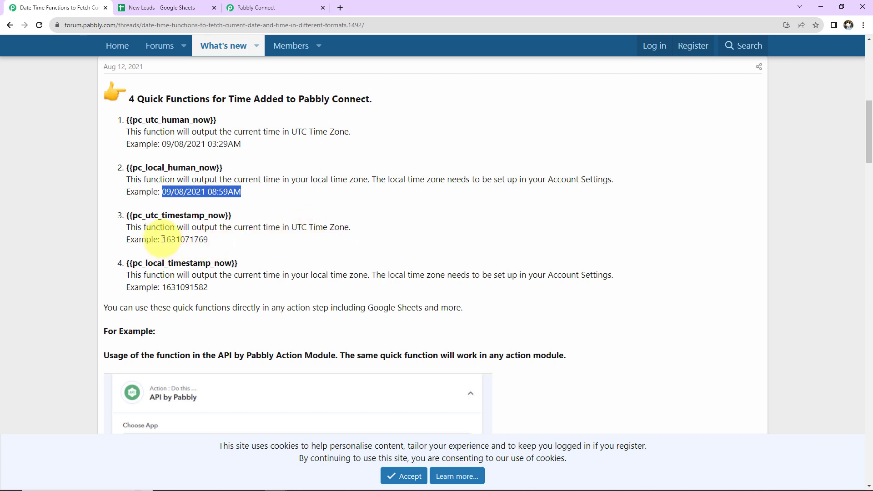
{"action": "left_click_drag", "start_coordinate": [163, 239], "coordinate": [217, 243]}
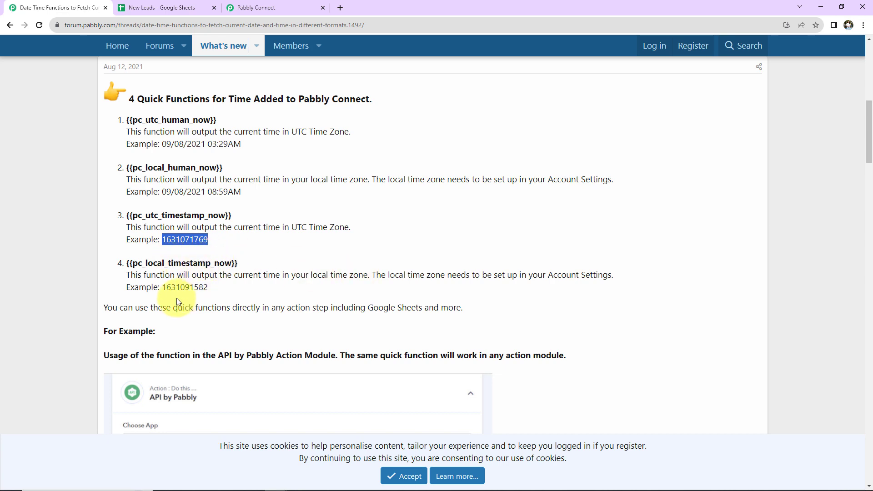
{"action": "left_click_drag", "start_coordinate": [162, 288], "coordinate": [216, 291]}
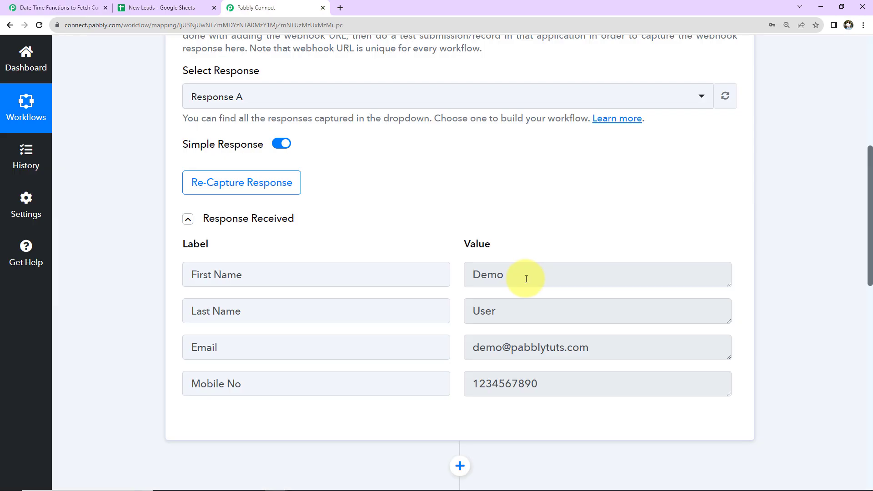
{"action": "scroll", "coordinate": [527, 279], "scroll_direction": "down", "scroll_amount": 5}
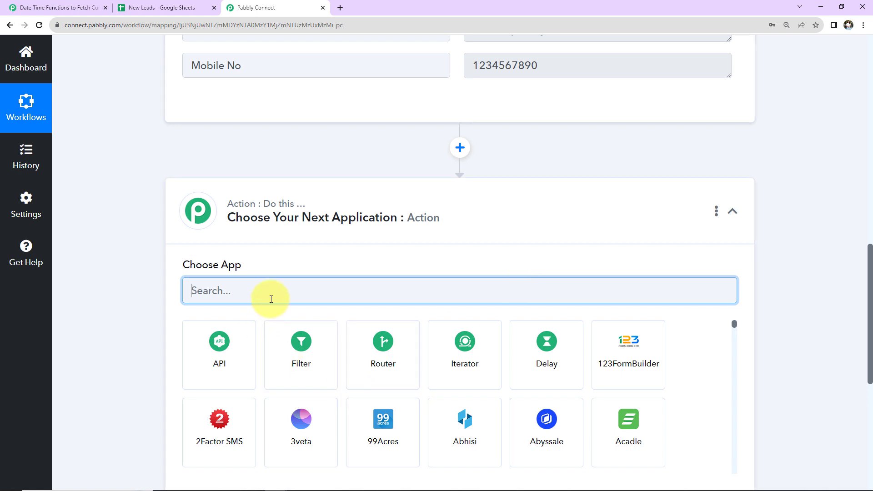
Make the action Google Sheets Add New Row and start signing in a new Google connection
{"action": "type", "text": "google s"}
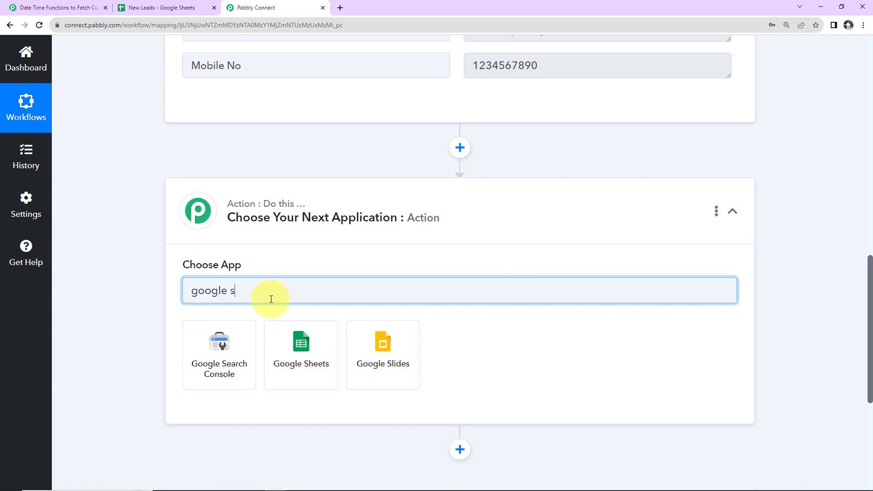
{"action": "left_click", "coordinate": [310, 343]}
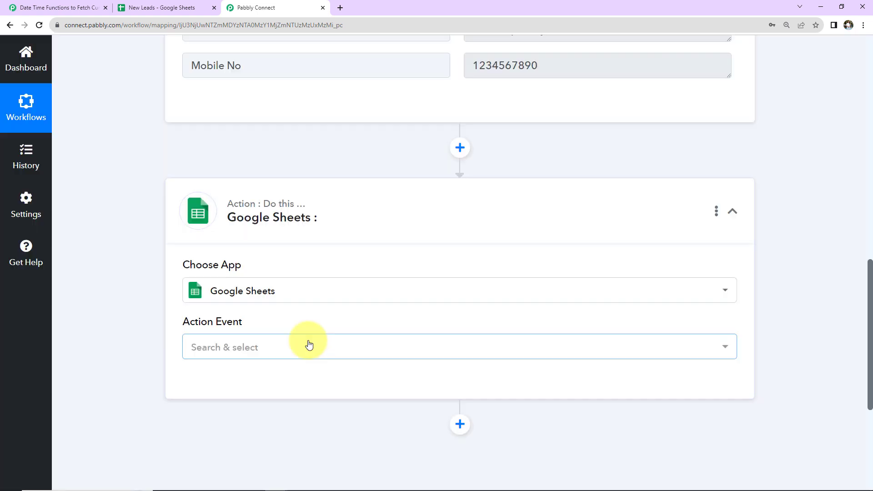
{"action": "left_click", "coordinate": [310, 345]}
{"action": "left_click", "coordinate": [280, 136]}
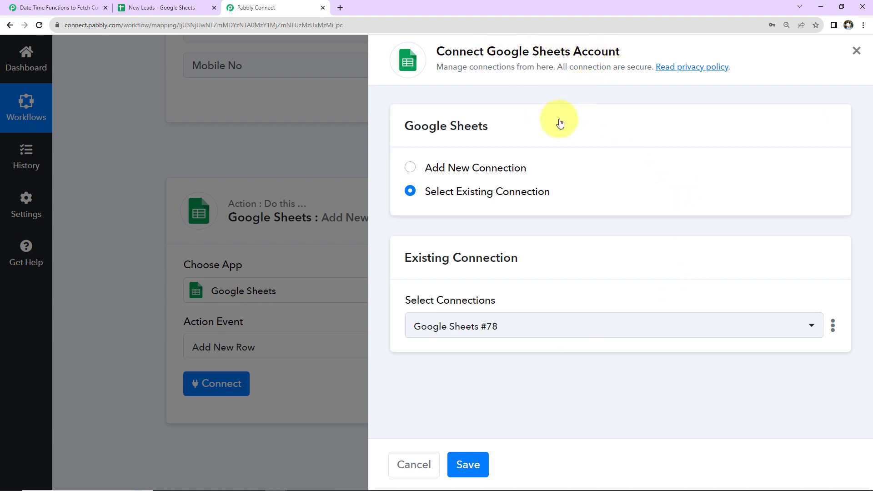
{"action": "left_click", "coordinate": [413, 169]}
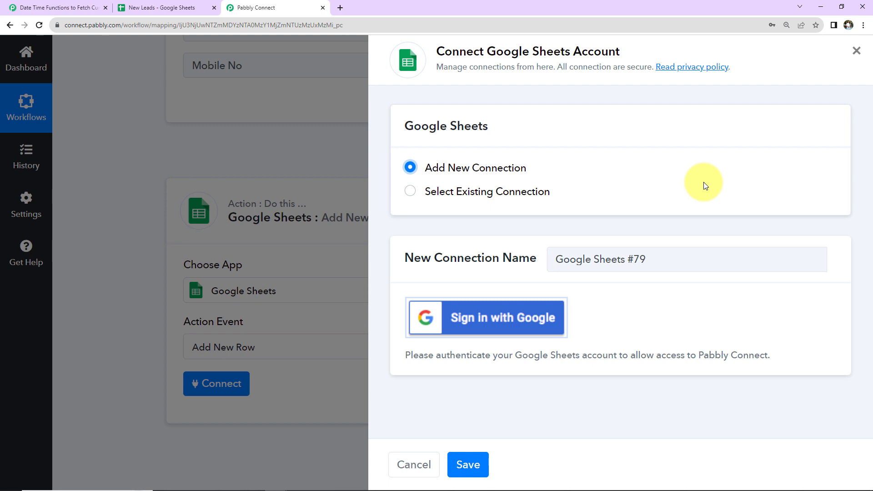
{"action": "left_click", "coordinate": [477, 317]}
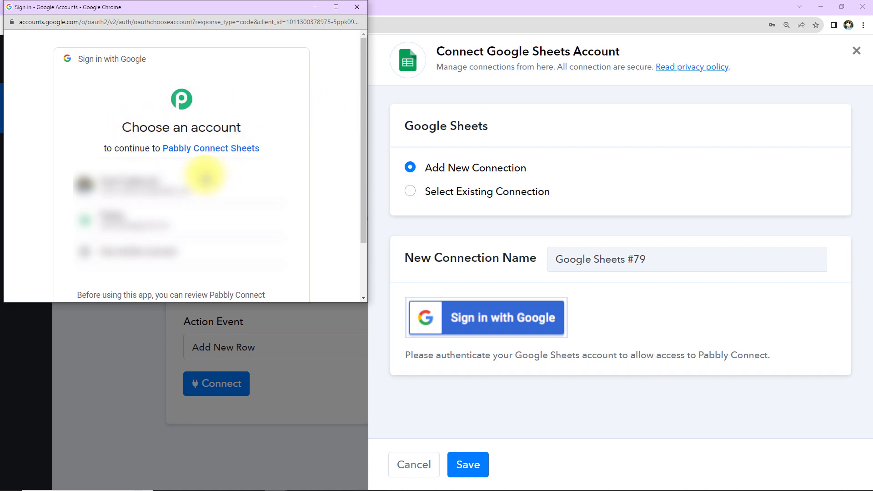
Choose the Google account and allow Pabbly Connect Sheets access to it
{"action": "left_click", "coordinate": [169, 186]}
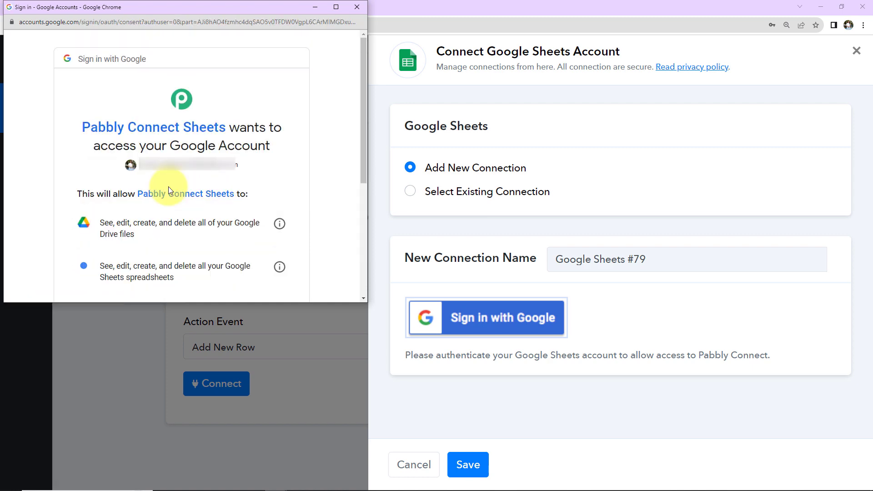
{"action": "scroll", "coordinate": [168, 187], "scroll_direction": "down", "scroll_amount": 5}
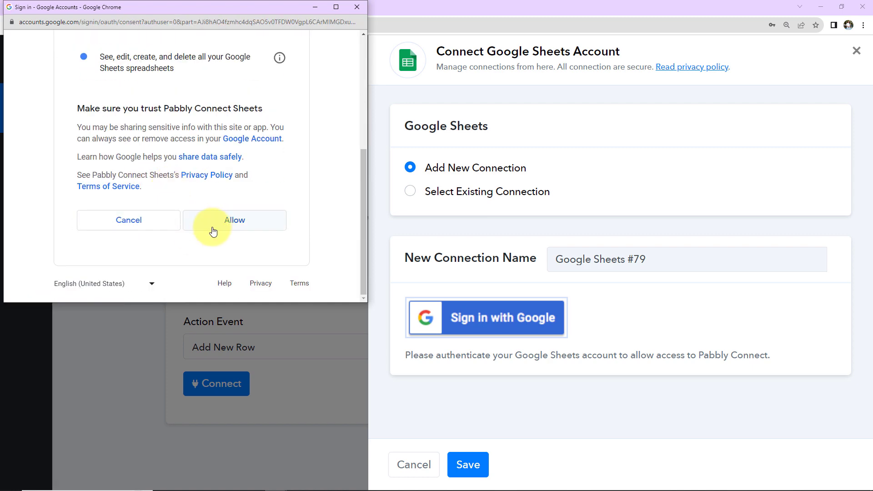
{"action": "left_click", "coordinate": [213, 231]}
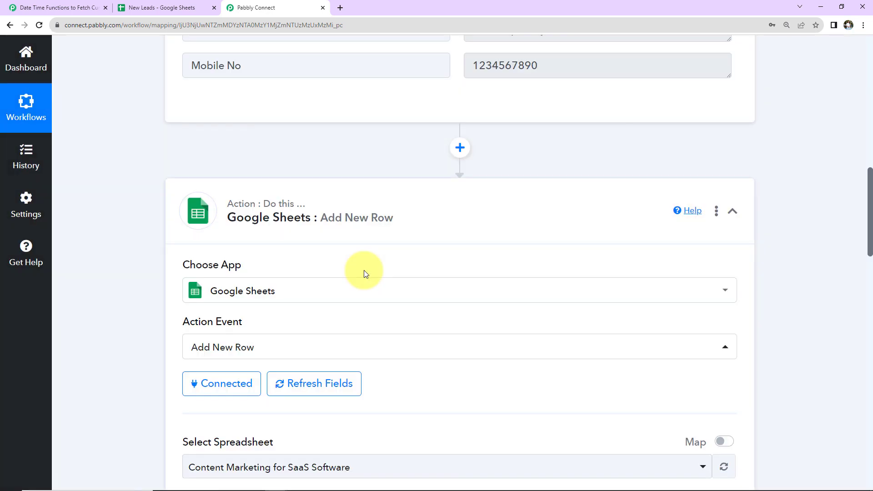
Check the New Leads sheet's column headers, then select New Leads as the target spreadsheet
{"action": "scroll", "coordinate": [364, 270], "scroll_direction": "down", "scroll_amount": 7}
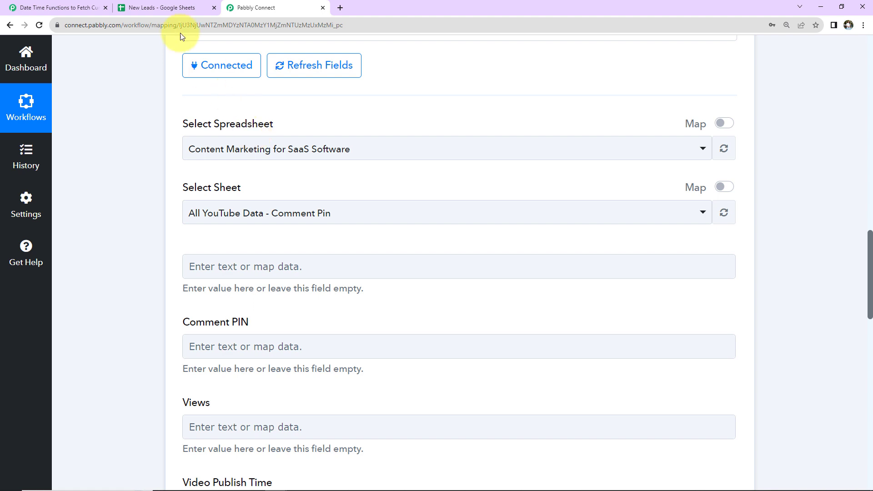
{"action": "left_click", "coordinate": [173, 9]}
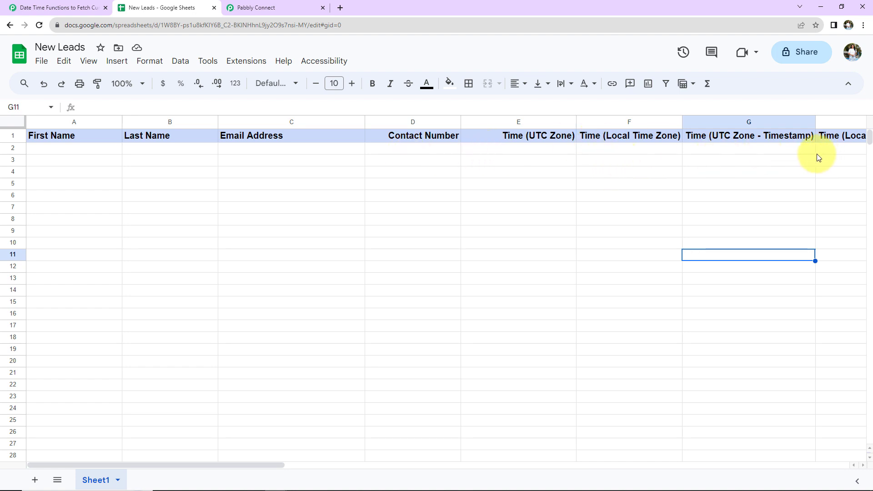
{"action": "left_click", "coordinate": [258, 9]}
{"action": "left_click", "coordinate": [282, 149]}
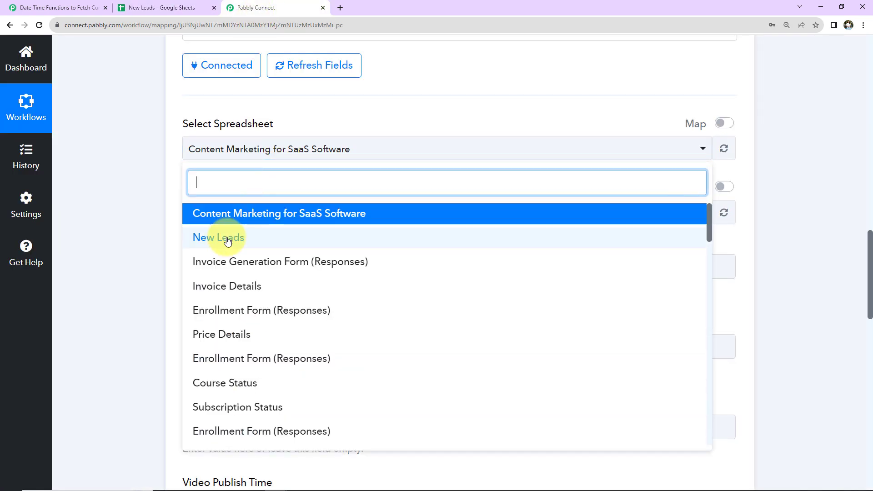
{"action": "left_click", "coordinate": [221, 237]}
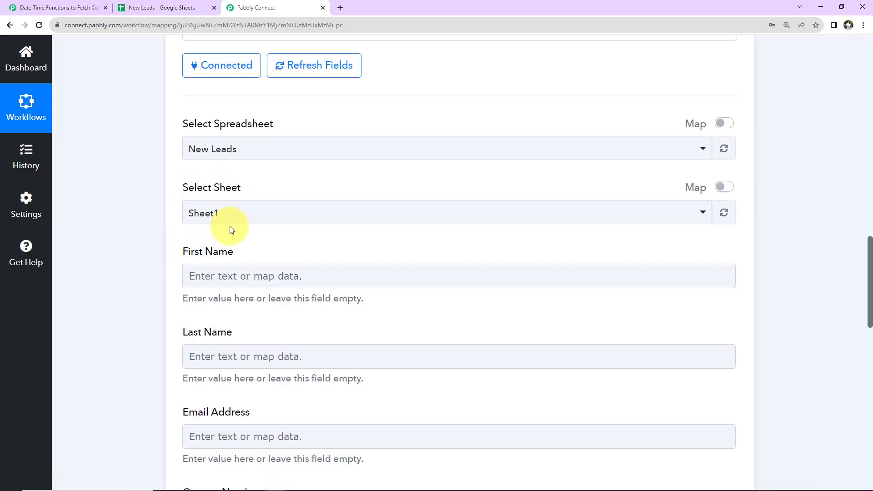
{"action": "scroll", "coordinate": [409, 225], "scroll_direction": "down", "scroll_amount": 2}
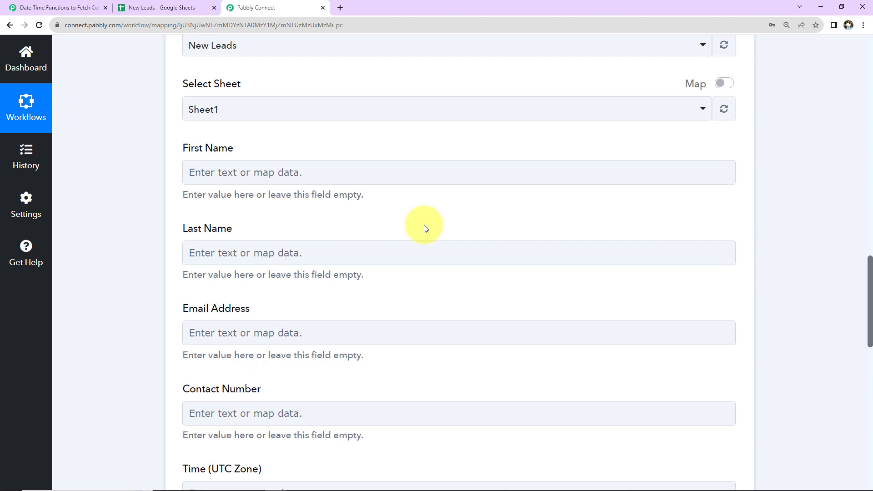
{"action": "left_click", "coordinate": [263, 165]}
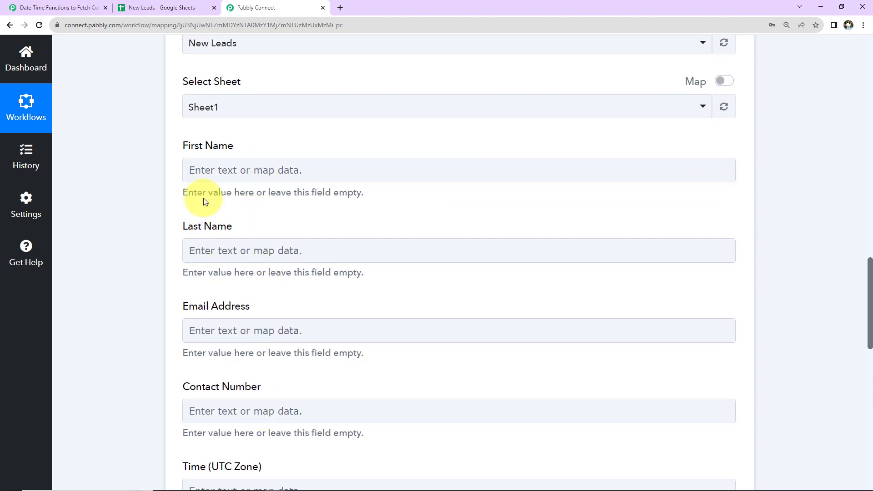
Map the webhook's First Name value into the First Name field
{"action": "left_click", "coordinate": [236, 171]}
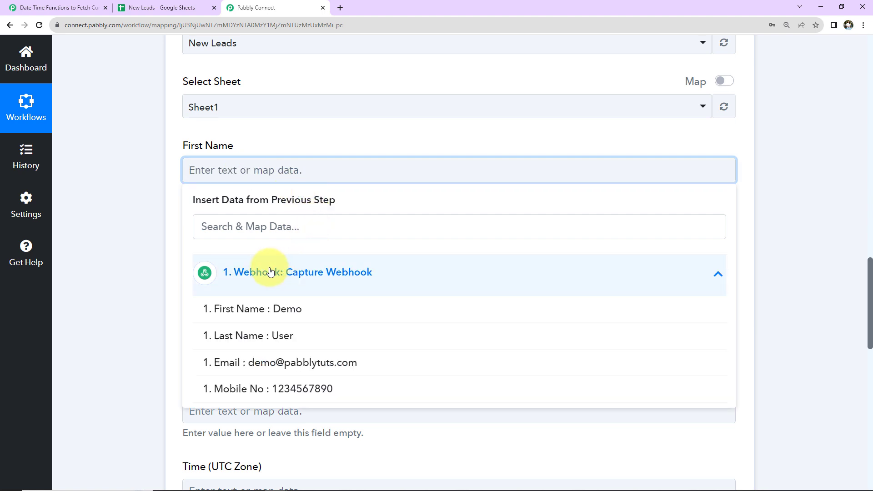
{"action": "left_click", "coordinate": [283, 307]}
{"action": "left_click", "coordinate": [151, 226]}
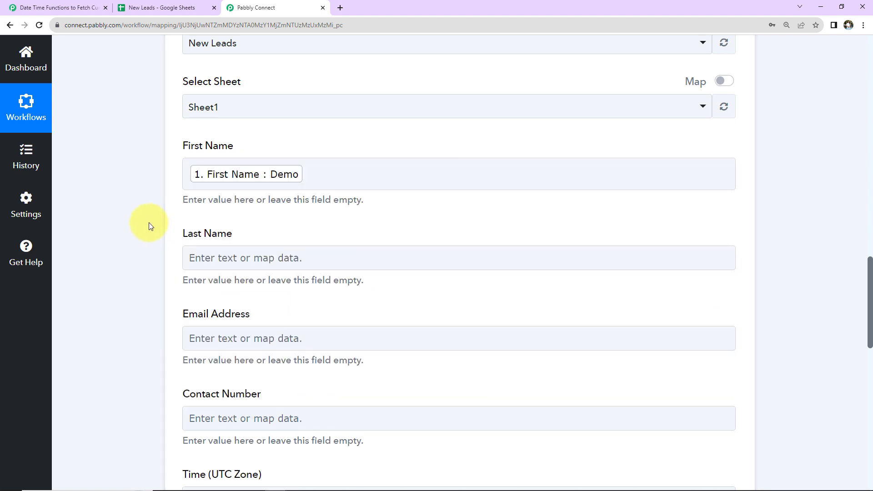
{"action": "left_click", "coordinate": [203, 177]}
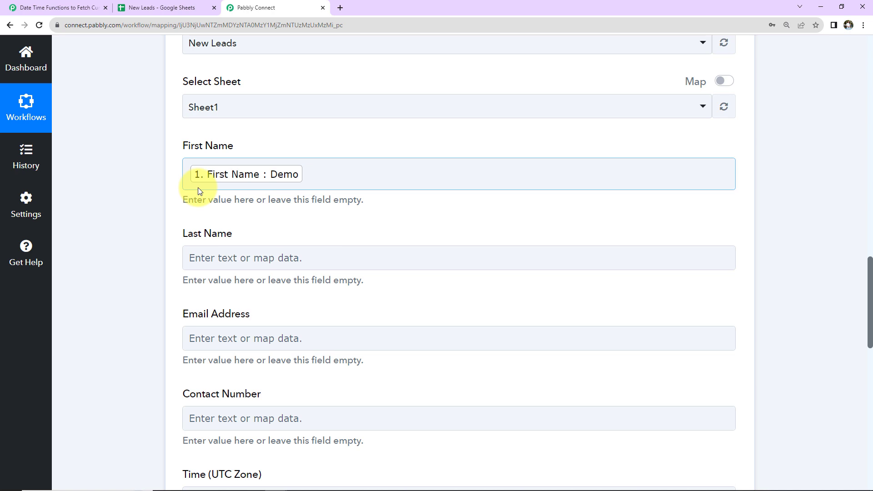
{"action": "scroll", "coordinate": [308, 240], "scroll_direction": "up", "scroll_amount": 10}
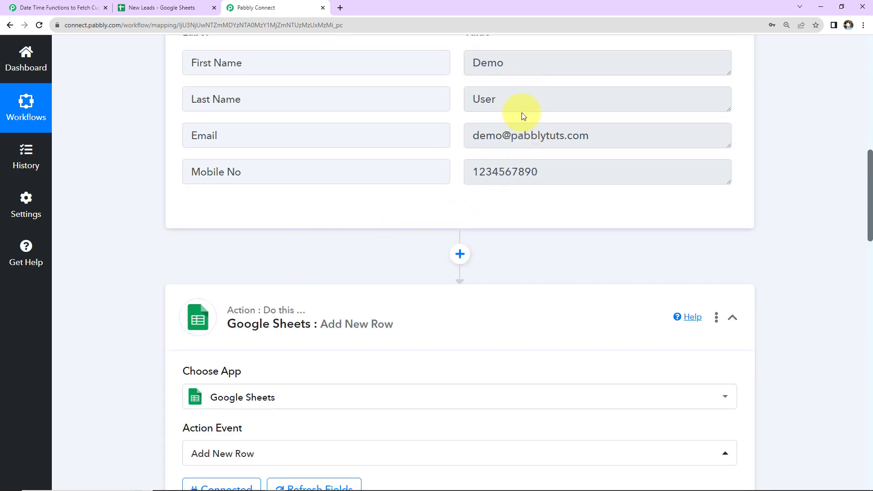
{"action": "scroll", "coordinate": [481, 263], "scroll_direction": "down", "scroll_amount": 9}
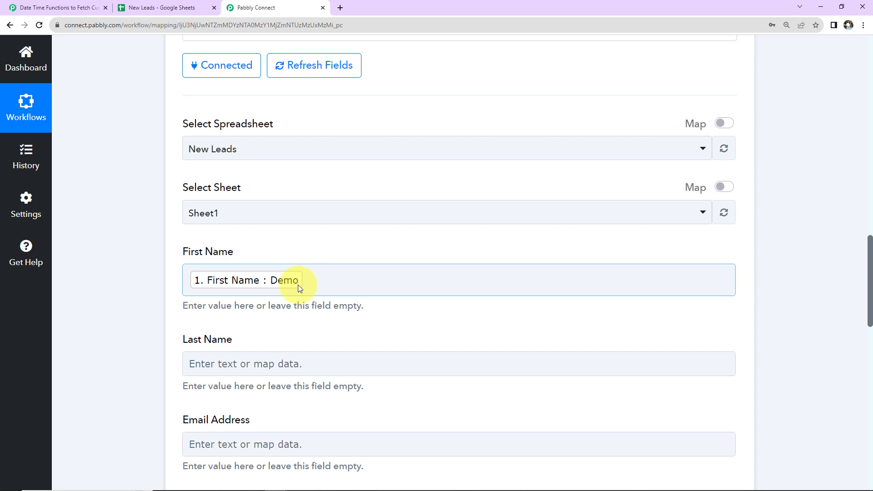
{"action": "scroll", "coordinate": [314, 281], "scroll_direction": "down", "scroll_amount": 2}
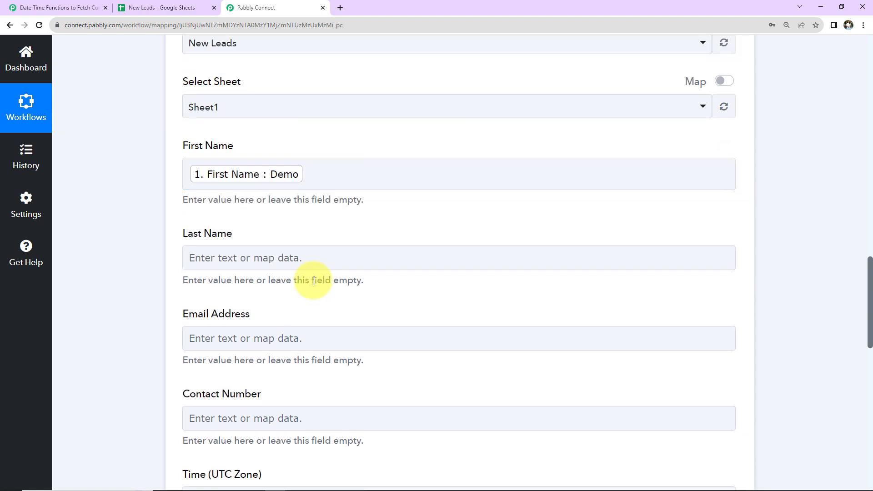
{"action": "left_click", "coordinate": [222, 176]}
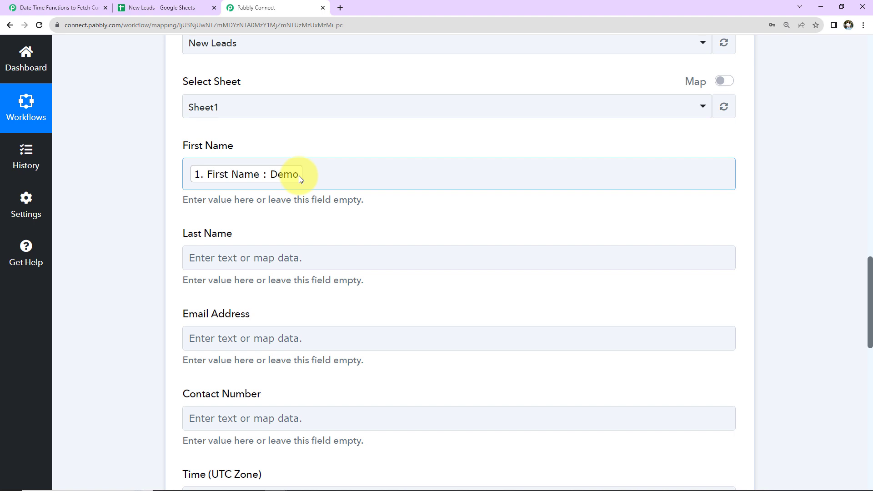
{"action": "scroll", "coordinate": [299, 176], "scroll_direction": "down", "scroll_amount": 2}
Map the webhook's Last Name and Email into the Last Name and Email Address fields
{"action": "left_click", "coordinate": [264, 155]}
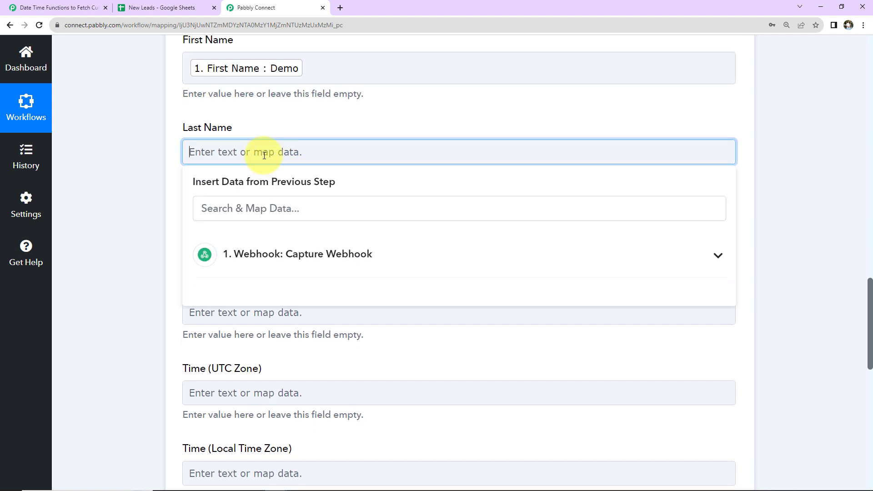
{"action": "left_click", "coordinate": [286, 263]}
{"action": "left_click", "coordinate": [241, 325]}
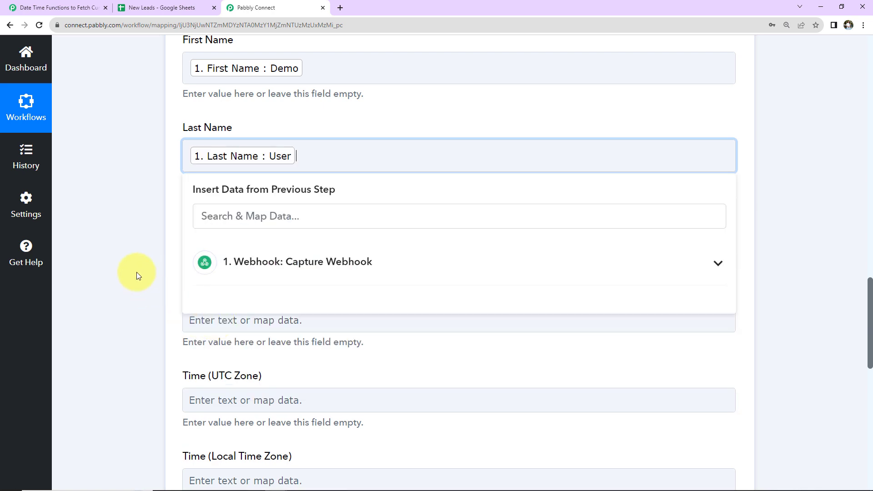
{"action": "left_click", "coordinate": [138, 275]}
{"action": "left_click", "coordinate": [227, 240]}
{"action": "left_click", "coordinate": [269, 342]}
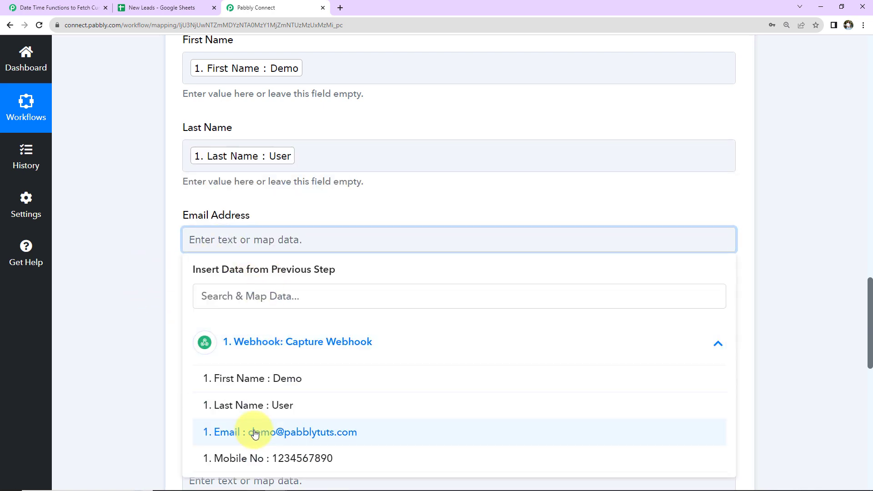
{"action": "left_click", "coordinate": [255, 432]}
{"action": "left_click", "coordinate": [134, 334]}
Map the webhook's Mobile No into the Contact Number field
{"action": "scroll", "coordinate": [134, 334], "scroll_direction": "down", "scroll_amount": 4}
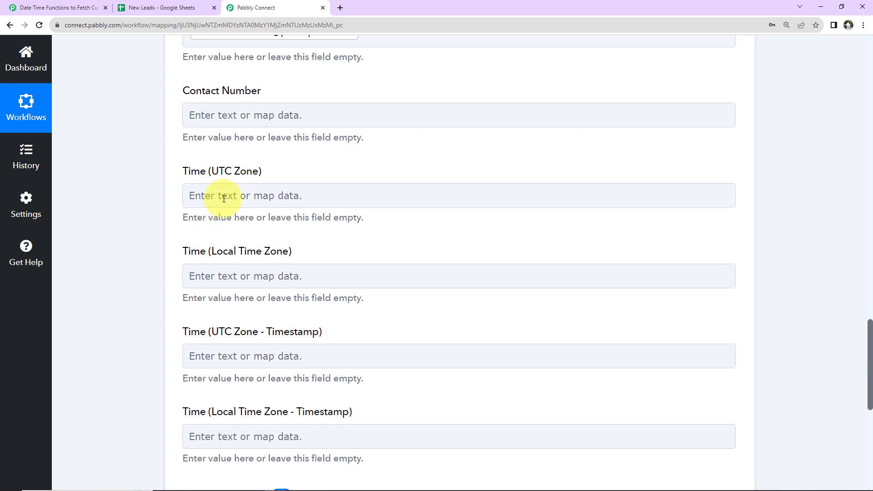
{"action": "left_click", "coordinate": [250, 116]}
{"action": "left_click", "coordinate": [288, 216]}
{"action": "left_click", "coordinate": [289, 335]}
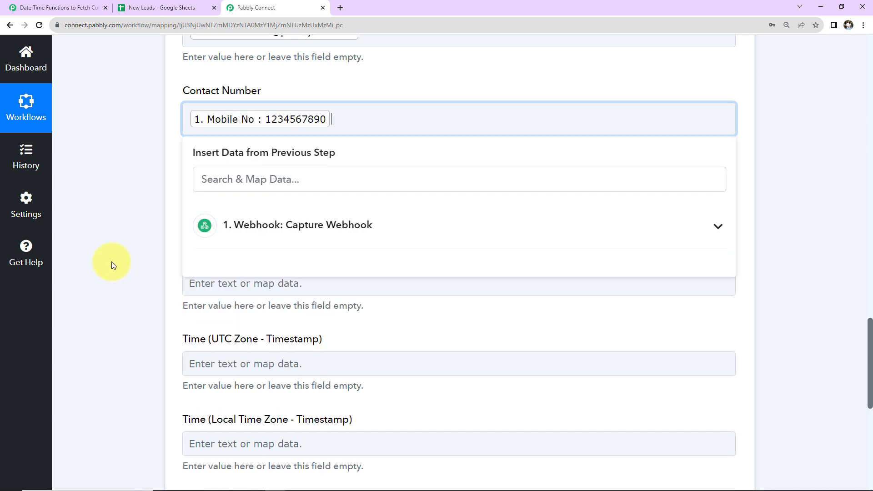
{"action": "left_click", "coordinate": [111, 261]}
{"action": "scroll", "coordinate": [113, 258], "scroll_direction": "down", "scroll_amount": 3}
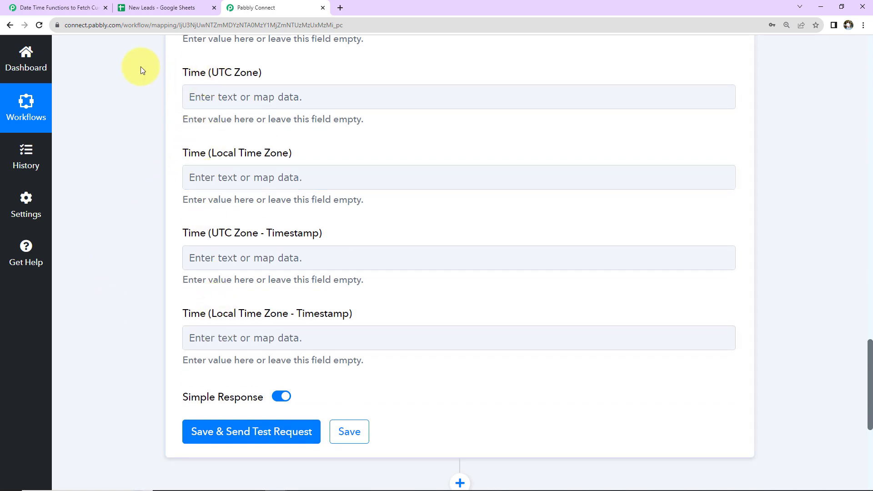
Copy {{pc_utc_human_now}} from the forum into the Time (UTC Zone) field
{"action": "left_click", "coordinate": [85, 13]}
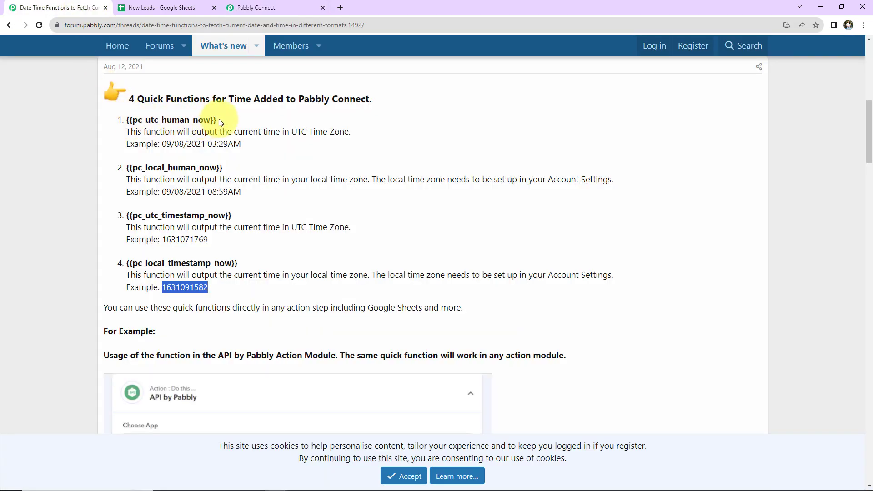
{"action": "left_click_drag", "start_coordinate": [219, 120], "coordinate": [128, 120]}
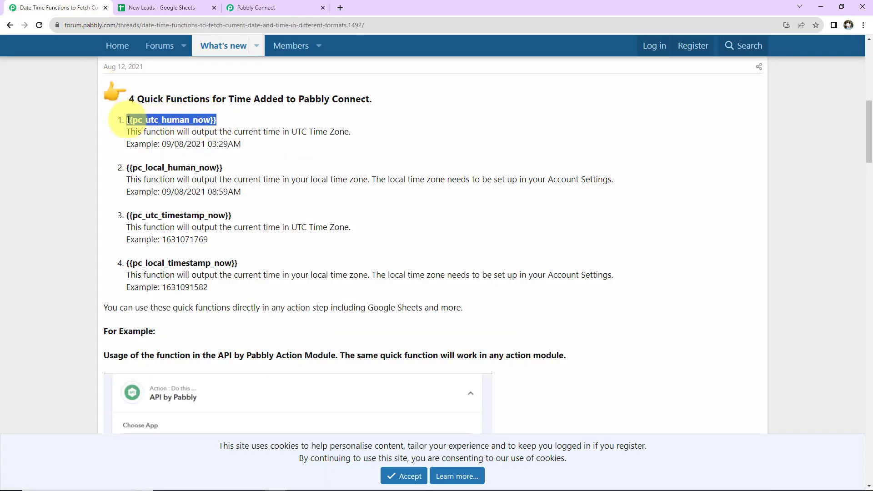
{"action": "right_click", "coordinate": [135, 121]}
{"action": "left_click", "coordinate": [141, 126]}
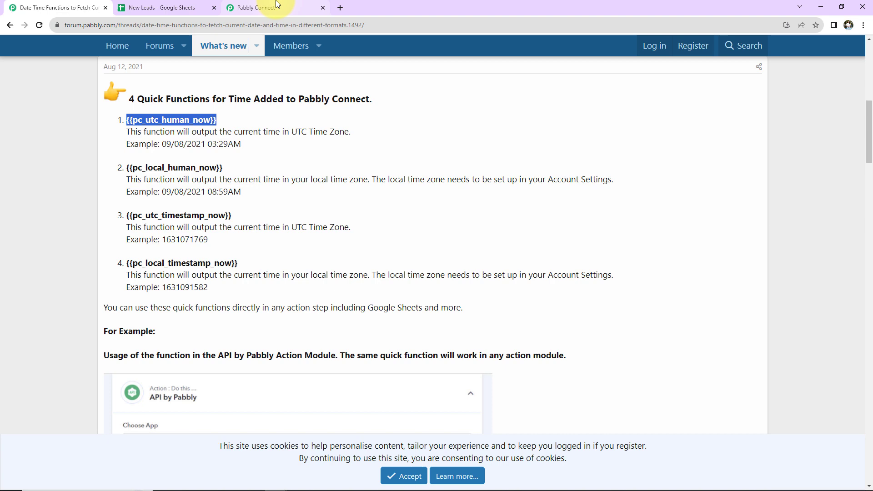
{"action": "left_click", "coordinate": [254, 8]}
{"action": "left_click", "coordinate": [223, 96]}
{"action": "key", "text": "ctrl+v"}
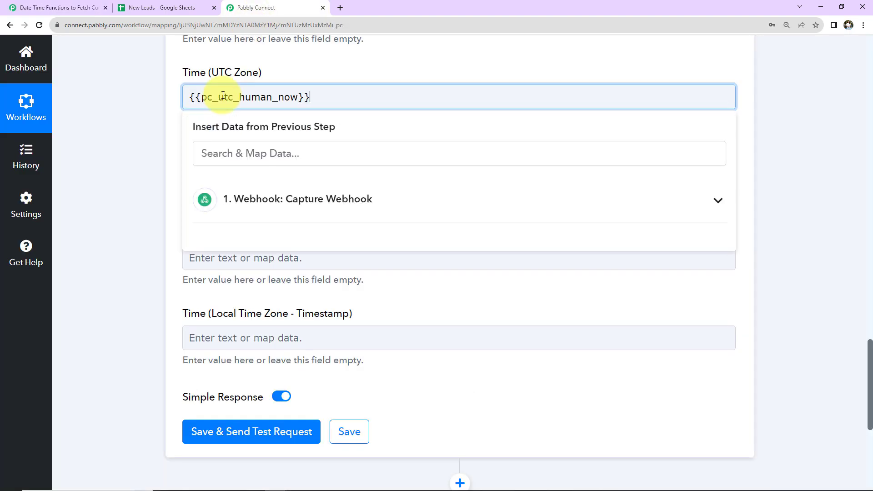
{"action": "left_click", "coordinate": [143, 114]}
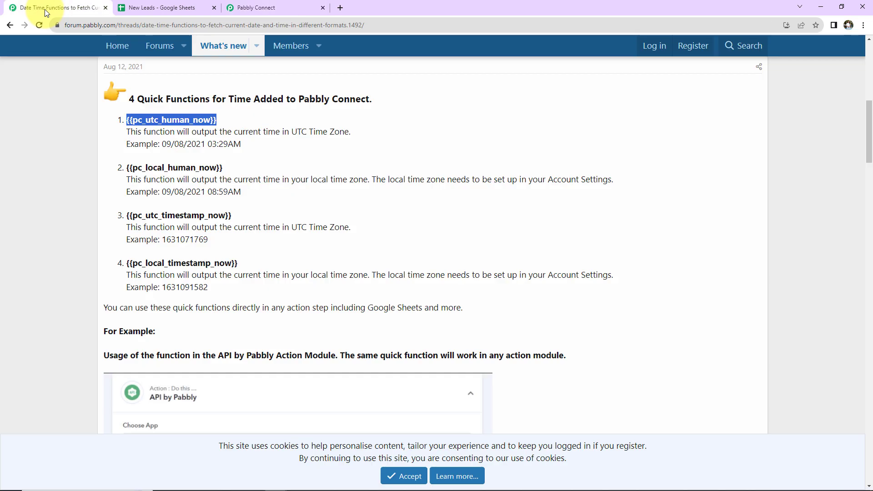
Copy {{pc_local_human_now}} from the forum into the Time (Local Time Zone) field
{"action": "left_click", "coordinate": [45, 8]}
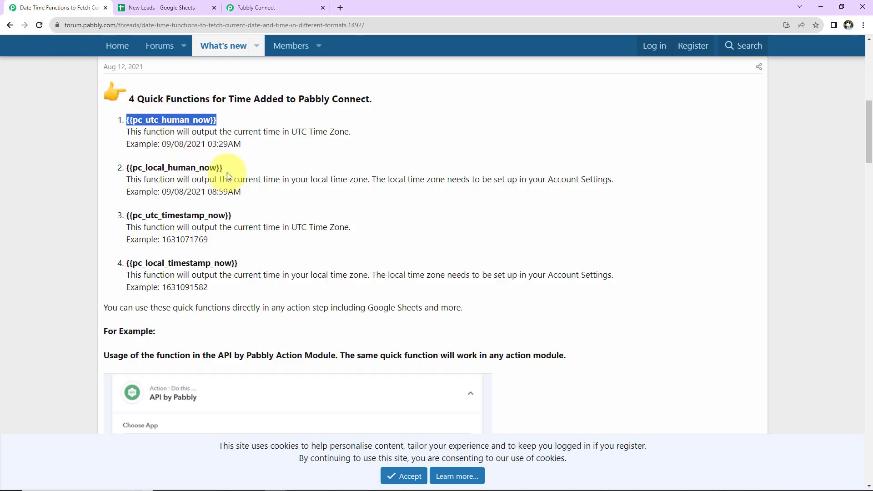
{"action": "left_click_drag", "start_coordinate": [225, 169], "coordinate": [127, 169]}
{"action": "right_click", "coordinate": [144, 173]}
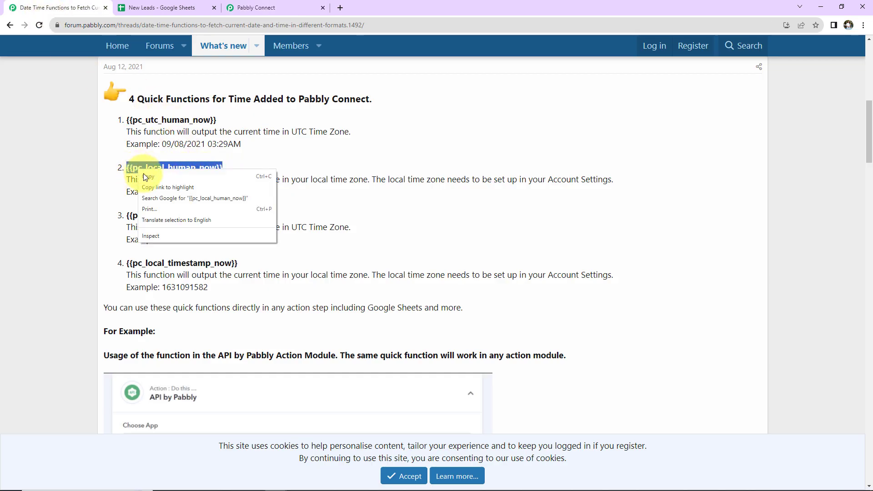
{"action": "left_click", "coordinate": [150, 177]}
{"action": "left_click", "coordinate": [273, 9]}
{"action": "left_click", "coordinate": [215, 179]}
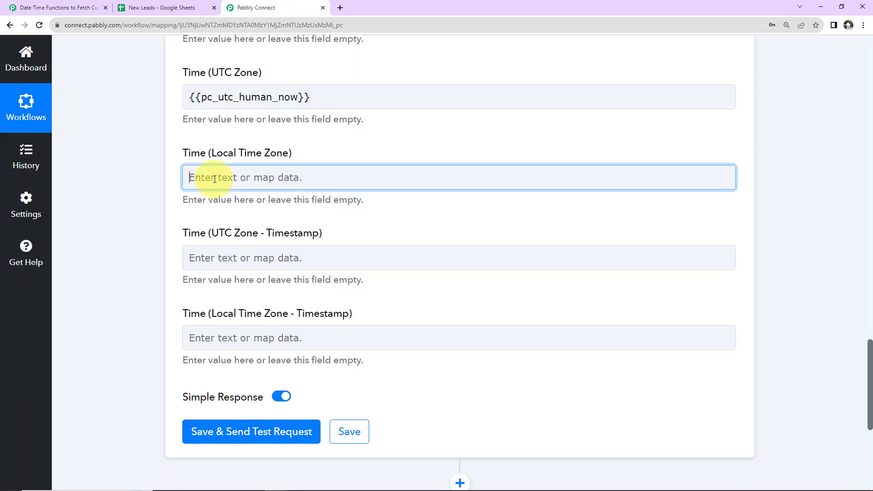
{"action": "key", "text": "ctrl+v"}
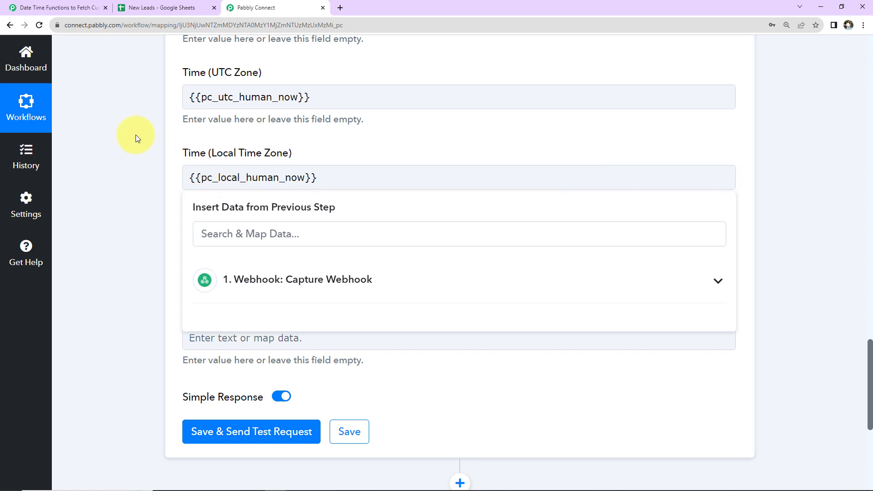
{"action": "left_click", "coordinate": [137, 138]}
Copy {{pc_utc_timestamp_now}} into the Time (UTC Zone - Timestamp) field
{"action": "left_click", "coordinate": [20, 8]}
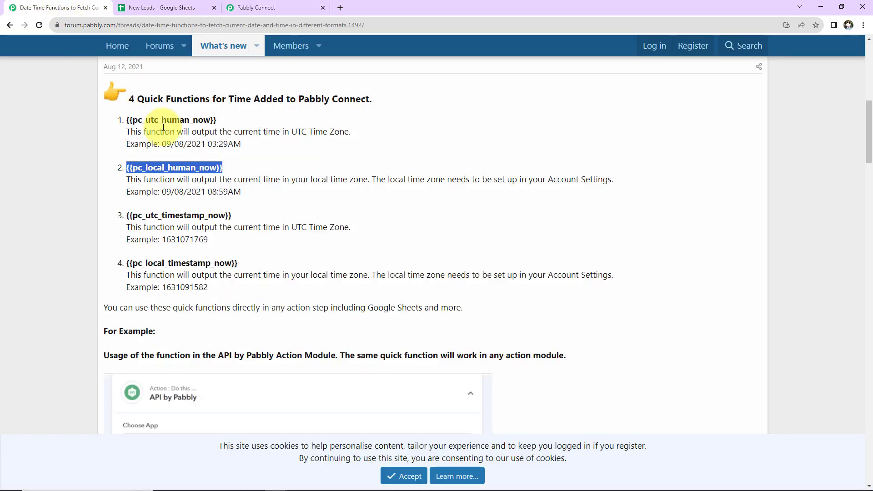
{"action": "left_click_drag", "start_coordinate": [233, 216], "coordinate": [127, 222]}
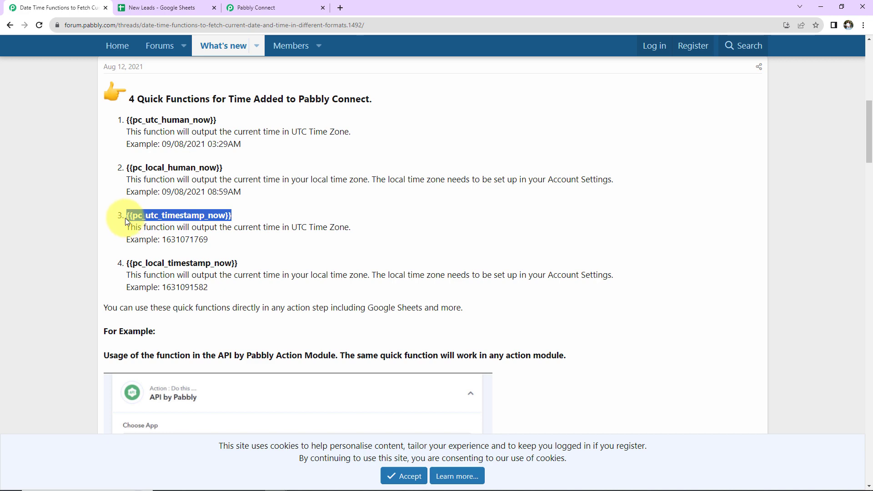
{"action": "right_click", "coordinate": [130, 217]}
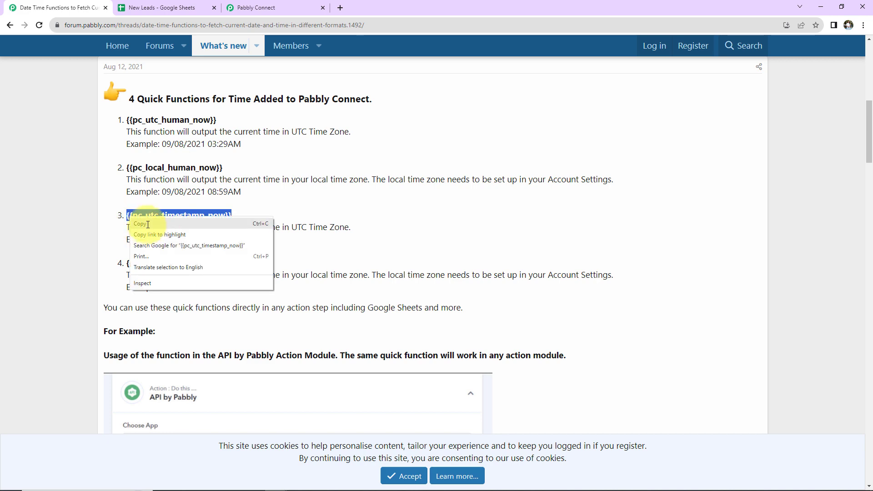
{"action": "left_click", "coordinate": [147, 225]}
{"action": "left_click", "coordinate": [257, 7]}
{"action": "left_click", "coordinate": [212, 250]}
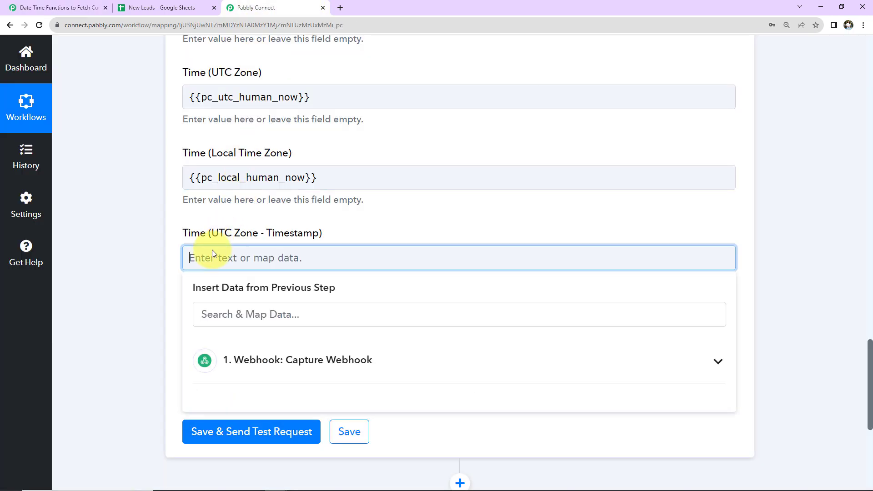
{"action": "key", "text": "ctrl+v"}
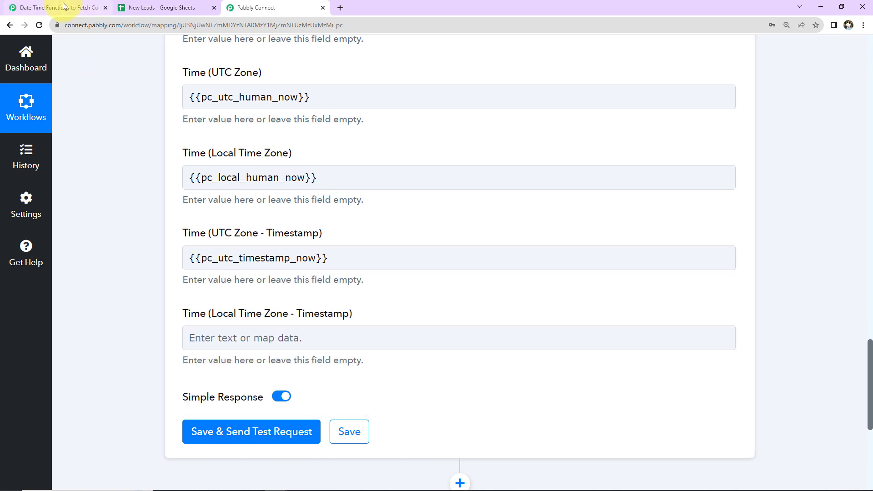
{"action": "left_click", "coordinate": [60, 6]}
Copy {{pc_local_timestamp_now}} into the Time (Local Time Zone - Timestamp) field
{"action": "left_click_drag", "start_coordinate": [244, 262], "coordinate": [124, 263]}
{"action": "right_click", "coordinate": [142, 262]}
{"action": "left_click", "coordinate": [149, 267]}
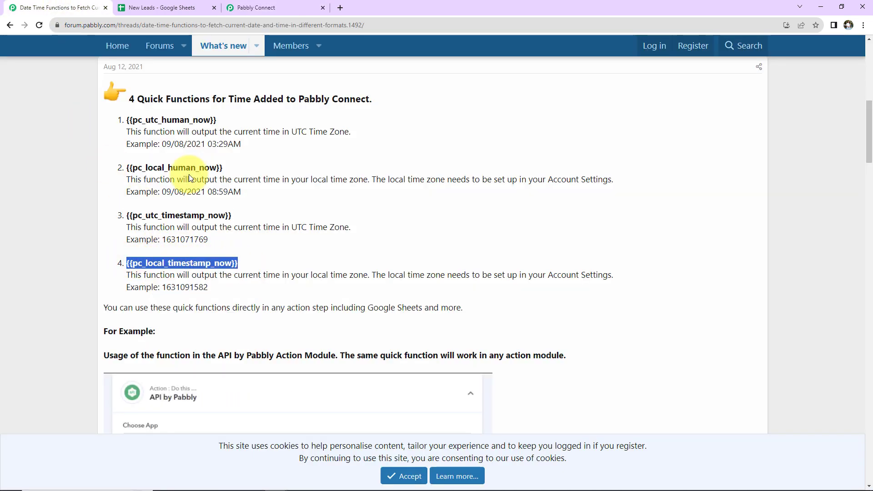
{"action": "left_click", "coordinate": [290, 5]}
{"action": "left_click", "coordinate": [254, 330]}
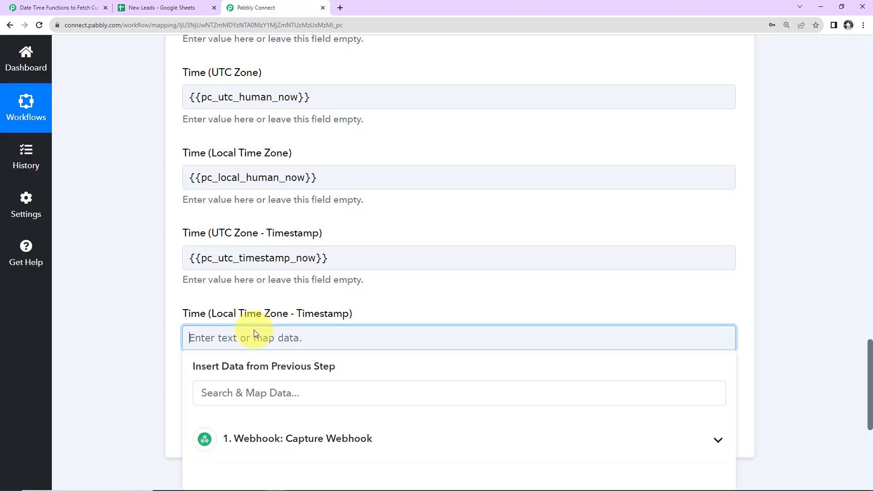
{"action": "key", "text": "ctrl+v"}
{"action": "left_click", "coordinate": [137, 285]}
Save the action, send a test request, and review the response row written to Sheet1!A2:H2
{"action": "scroll", "coordinate": [136, 286], "scroll_direction": "down", "scroll_amount": 2}
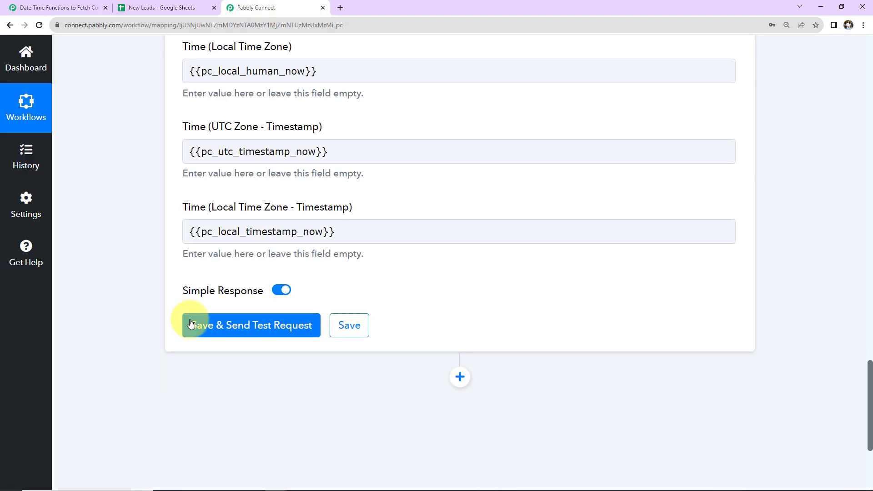
{"action": "left_click", "coordinate": [200, 326]}
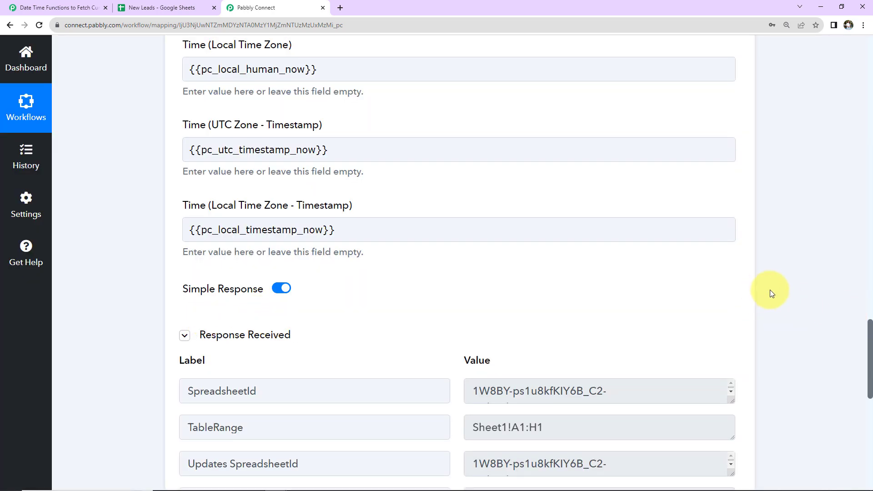
{"action": "scroll", "coordinate": [770, 290], "scroll_direction": "down", "scroll_amount": 7}
{"action": "scroll", "coordinate": [770, 290], "scroll_direction": "up", "scroll_amount": 5}
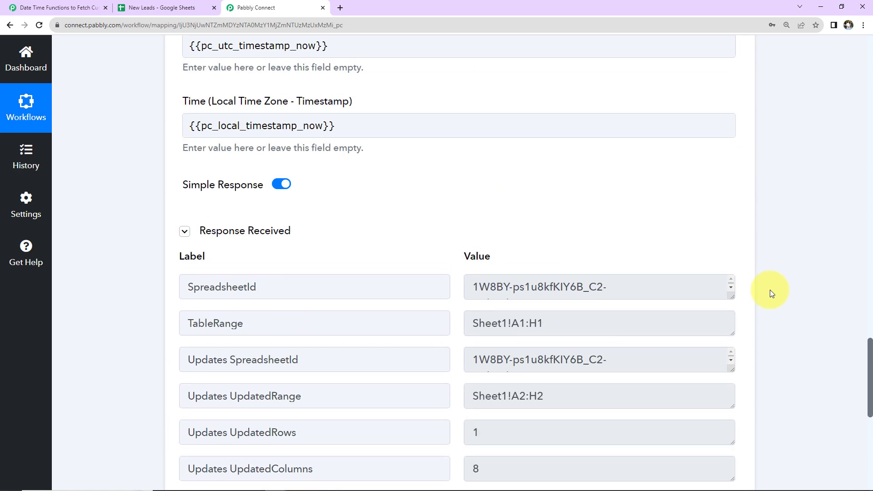
{"action": "left_click", "coordinate": [162, 8]}
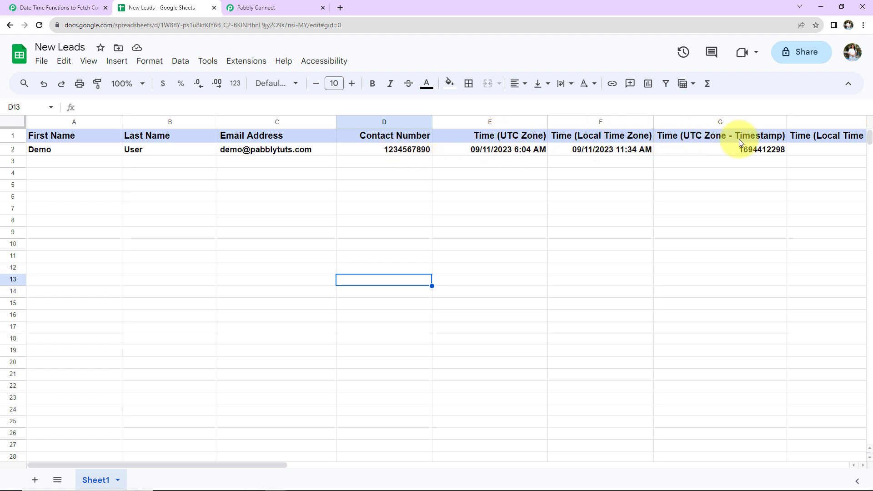
{"action": "left_click", "coordinate": [811, 149]}
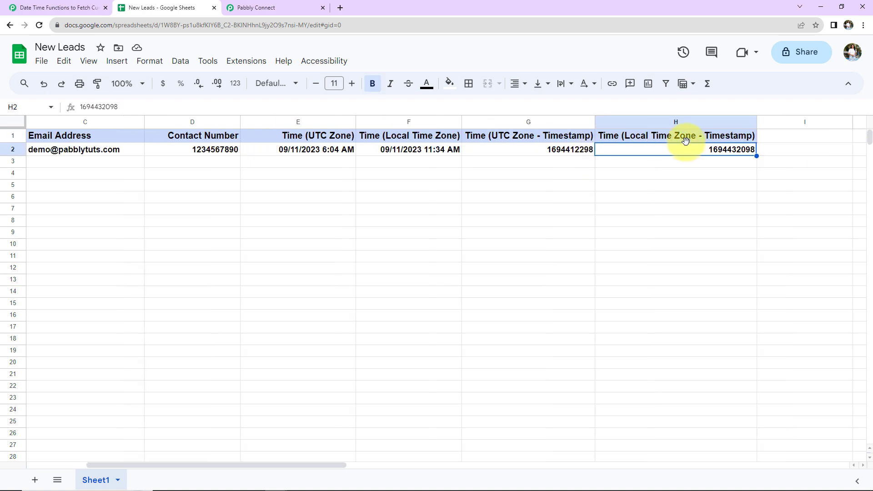